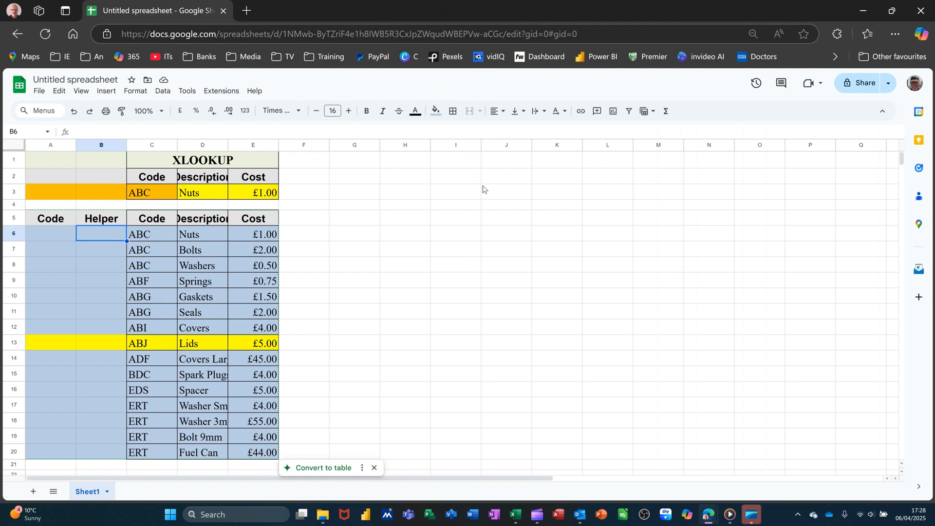
# Fill cell G5 with the standard orange-yellow colour.
pyautogui.click(348, 218)
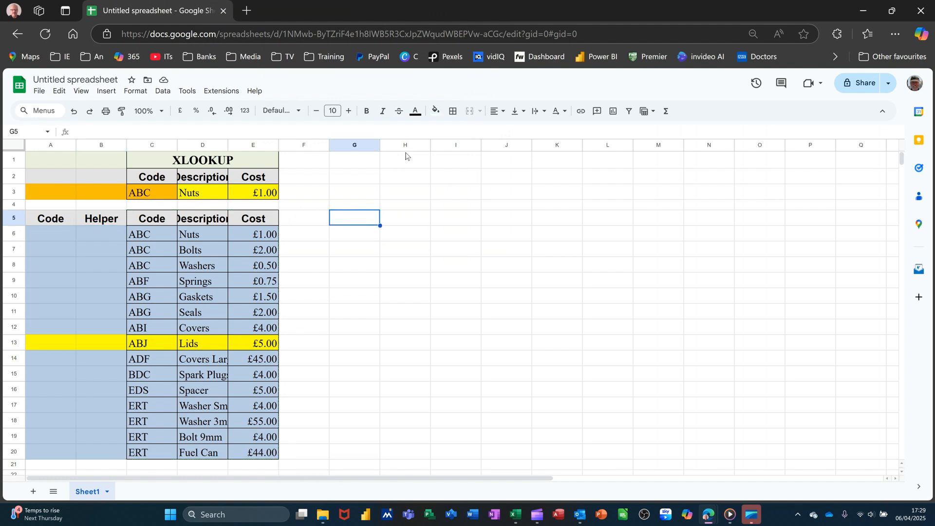
pyautogui.click(437, 112)
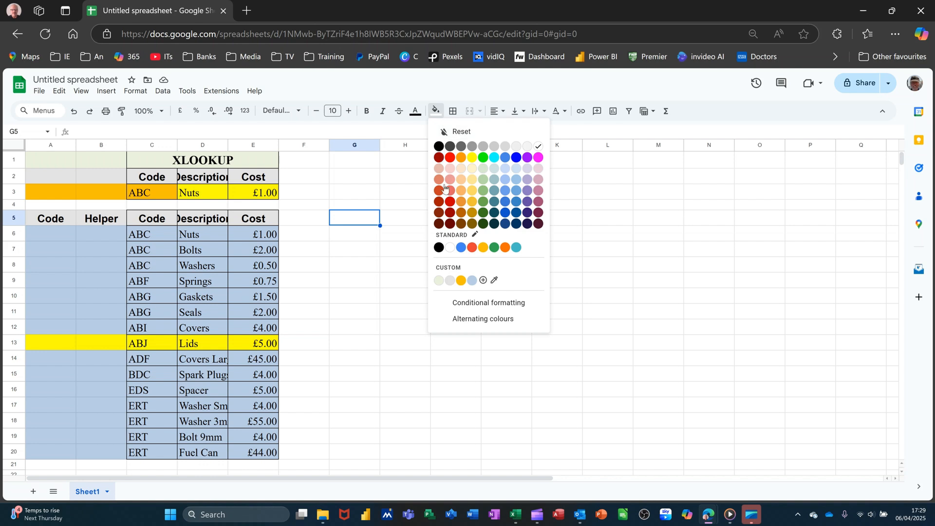
pyautogui.click(482, 248)
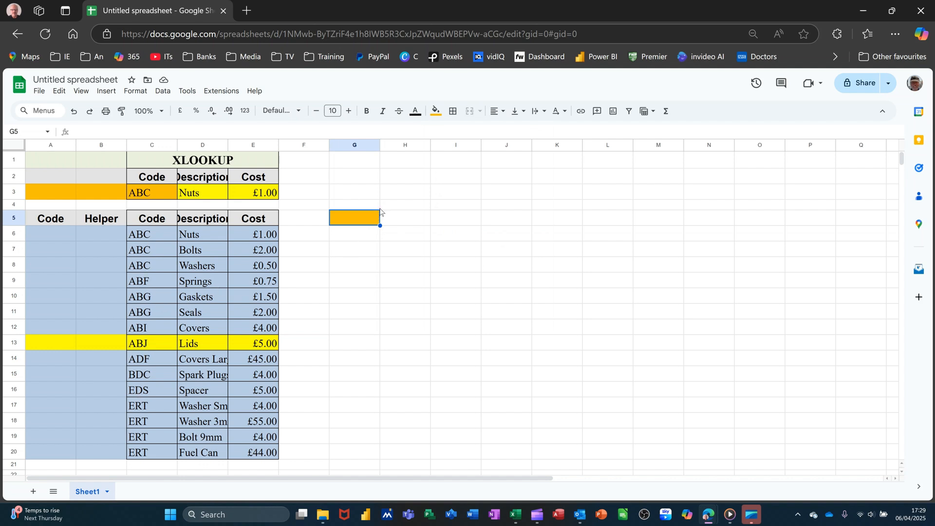
# Add a data validation rule to cell G5 with the criteria Drop-down (from a range).
pyautogui.click(162, 91)
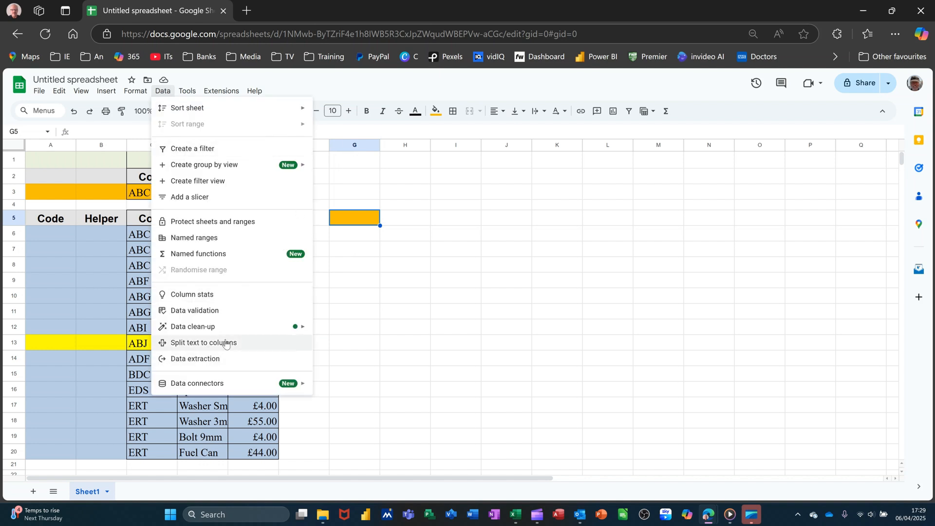
pyautogui.click(210, 311)
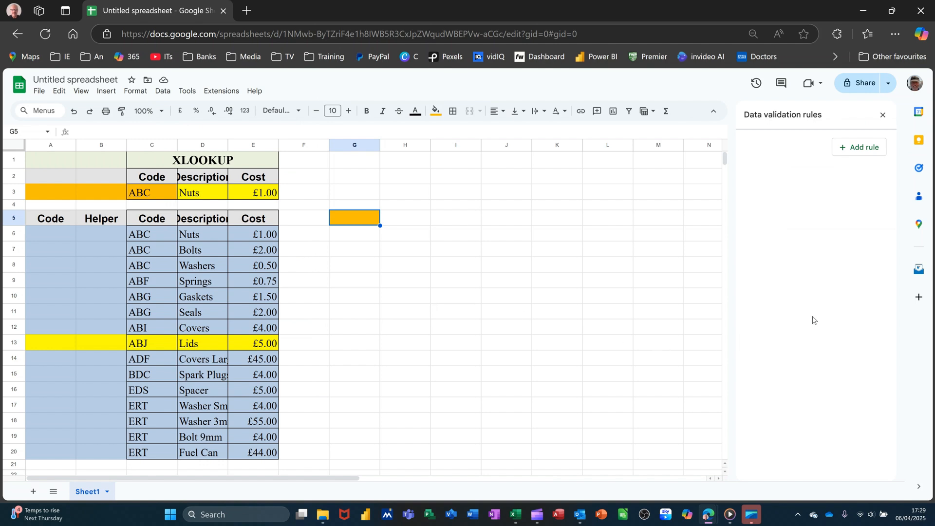
pyautogui.click(859, 148)
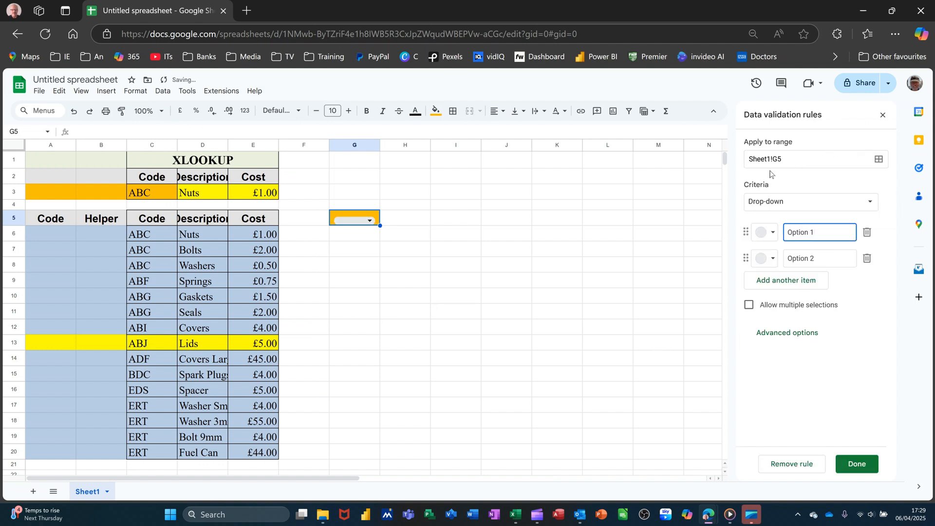
pyautogui.click(870, 208)
pyautogui.click(816, 220)
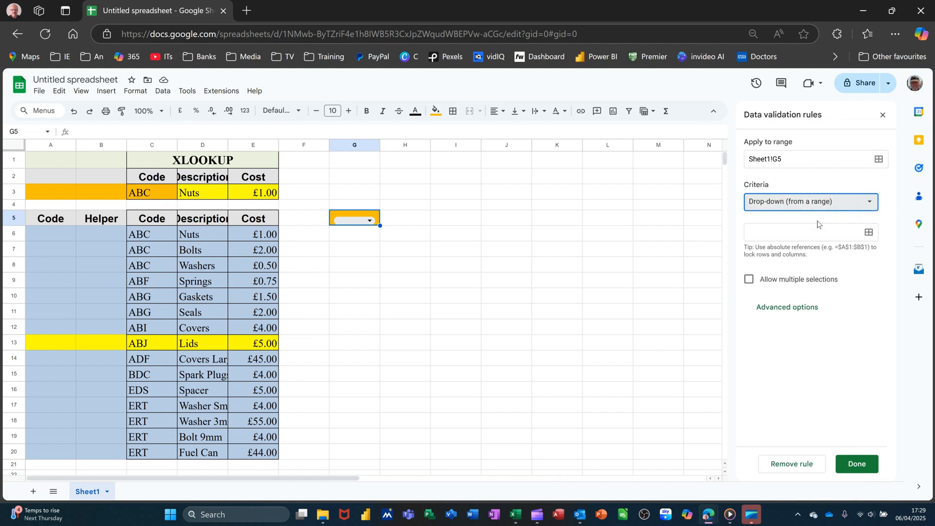
# Set the drop-down's source range to Sheet1!C6:C20 and choose ABC in cell G5.
pyautogui.click(869, 239)
pyautogui.click(402, 279)
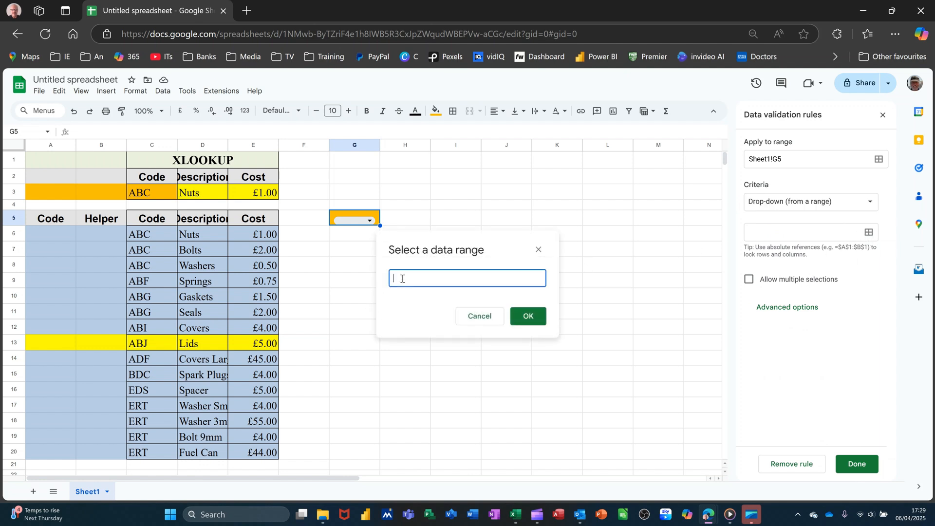
pyautogui.moveTo(143, 237); pyautogui.dragTo(145, 453)
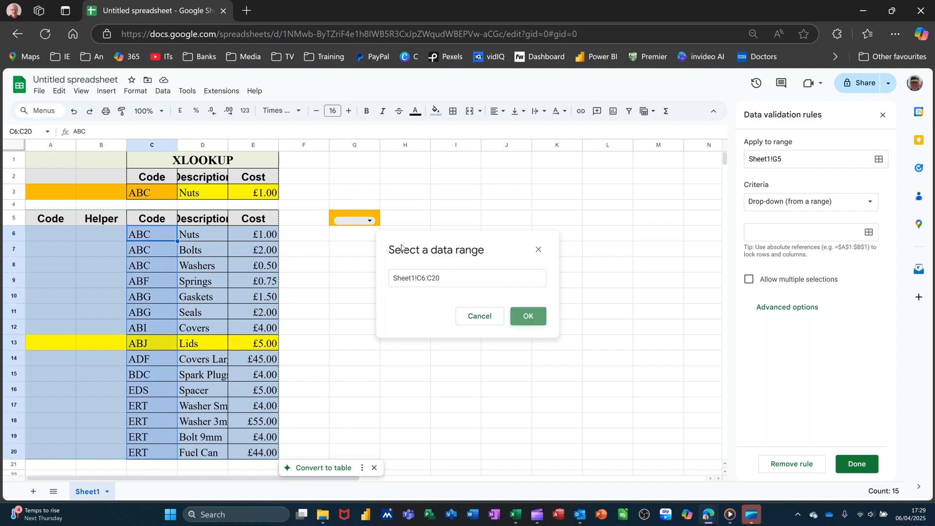
pyautogui.click(526, 316)
pyautogui.click(374, 225)
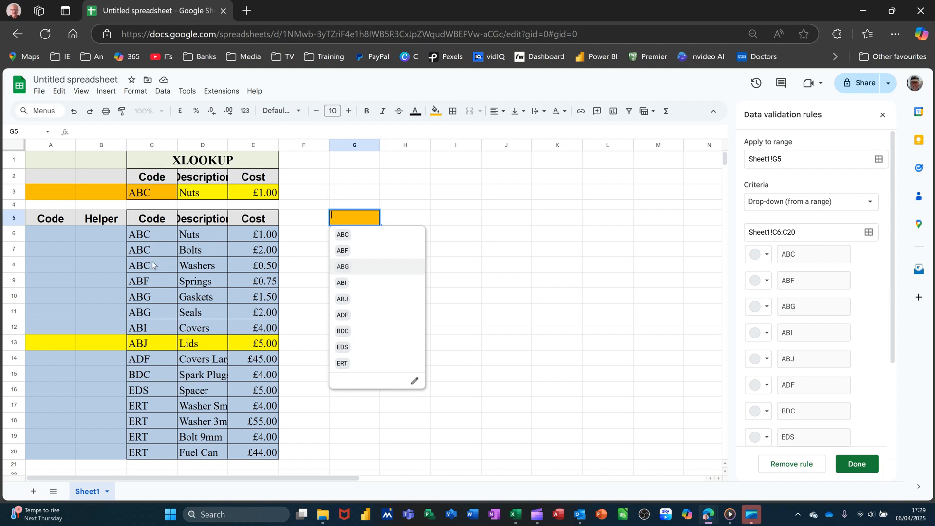
pyautogui.click(344, 238)
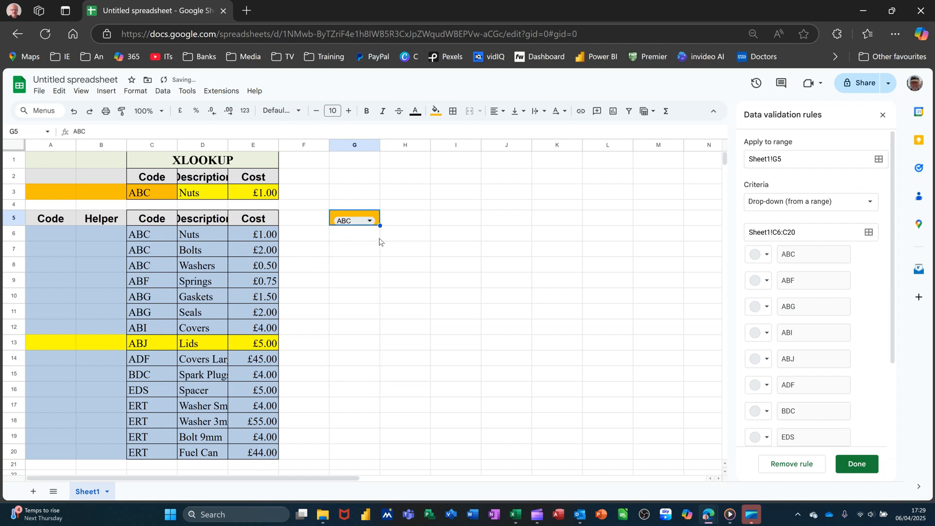
# Enter the number series 1 to 7 in cells G6 to G12 below the drop-down.
pyautogui.click(363, 238)
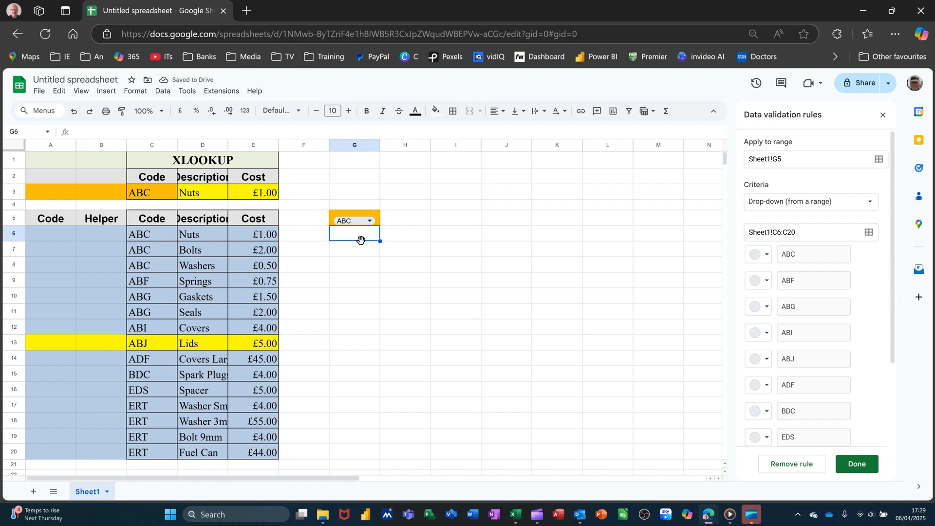
pyautogui.write('1')
pyautogui.press('Return')
pyautogui.write('2')
pyautogui.press('Return')
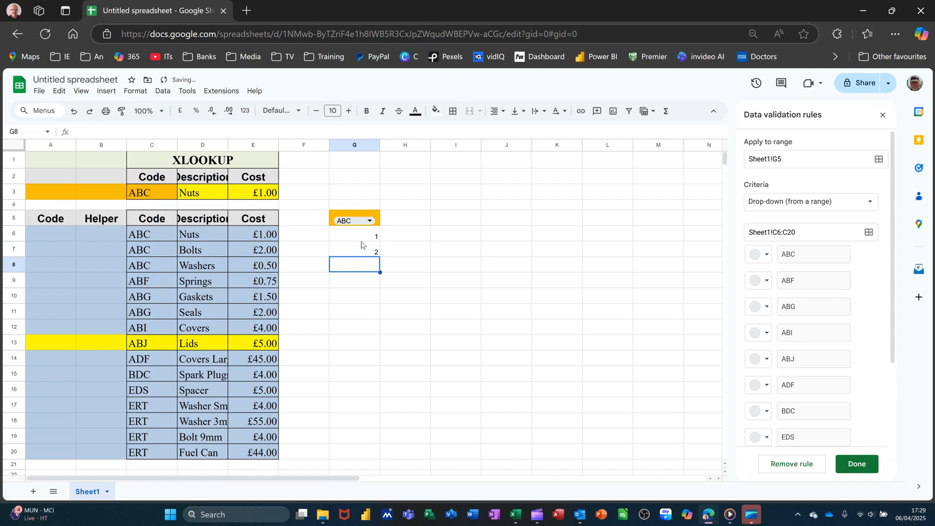
pyautogui.write('3')
pyautogui.click(396, 238)
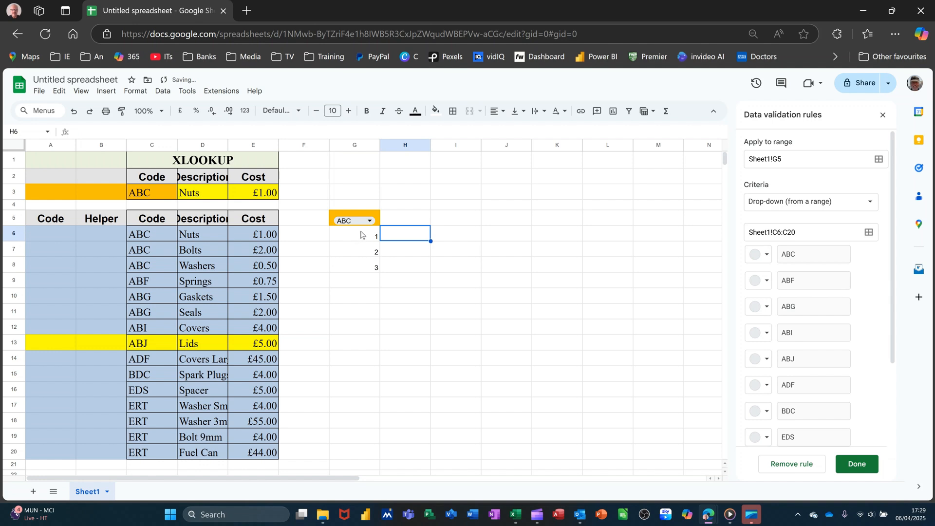
pyautogui.moveTo(370, 236); pyautogui.dragTo(368, 331)
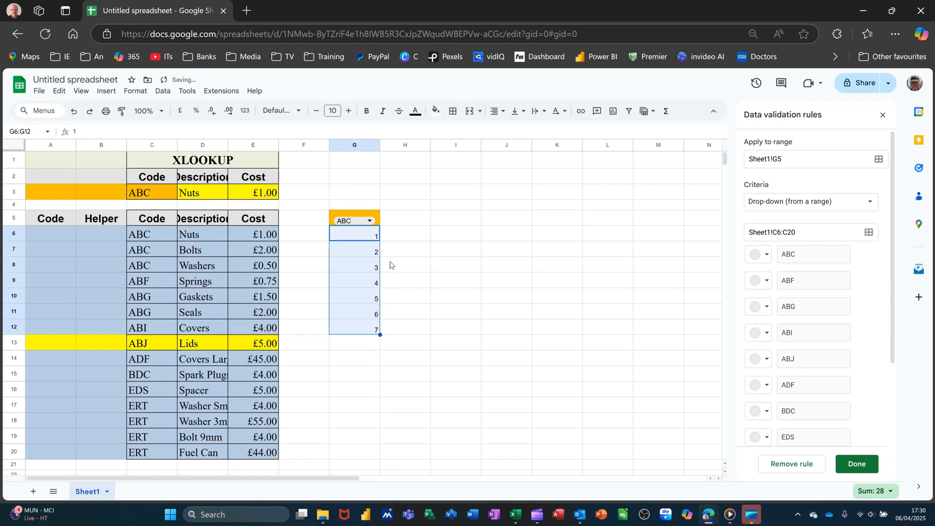
pyautogui.click(410, 242)
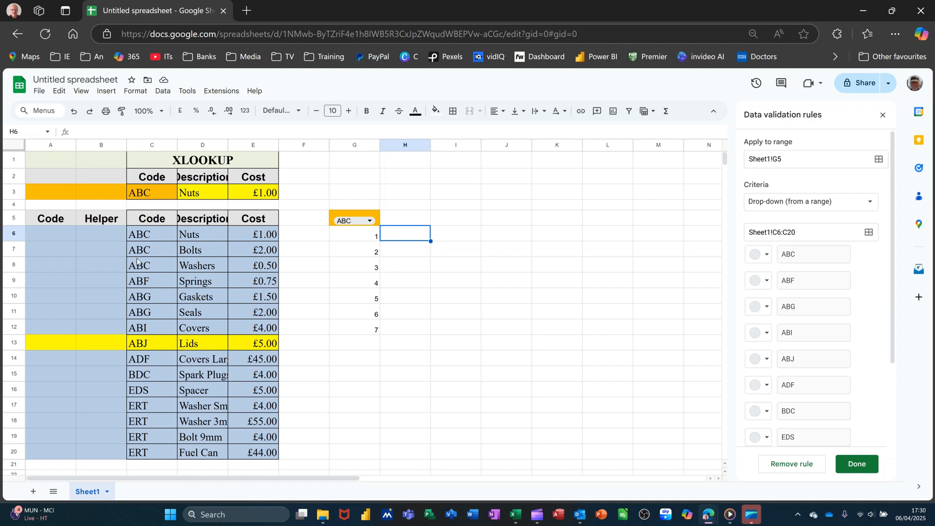
pyautogui.scroll(-5, 158, 312)
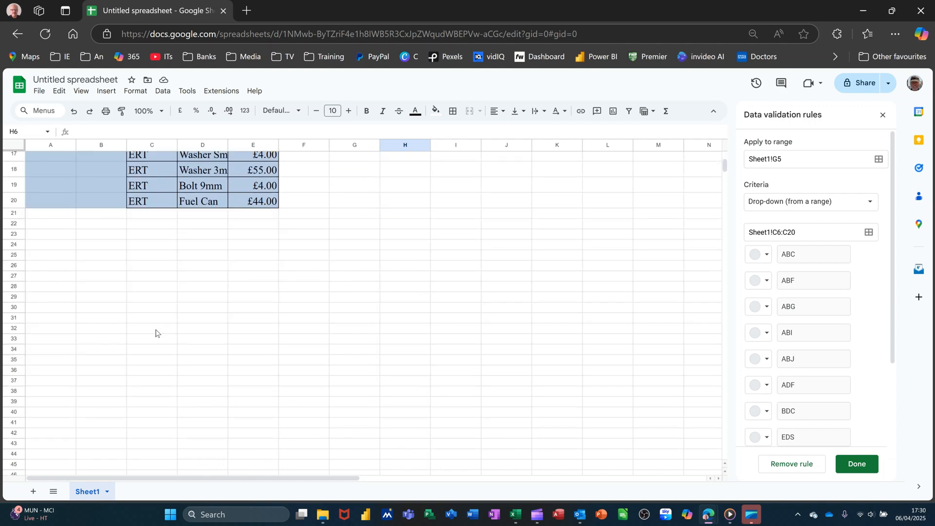
pyautogui.scroll(1, 157, 303)
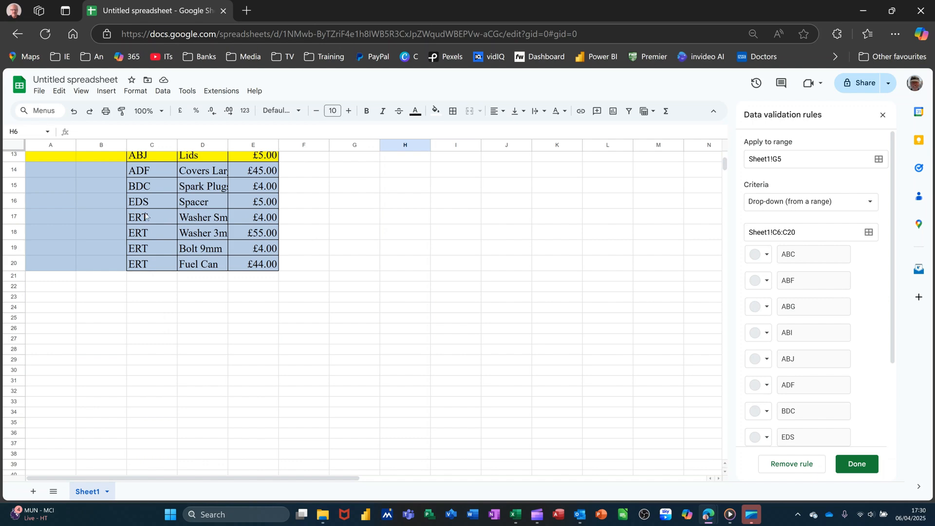
pyautogui.scroll(4, 249, 282)
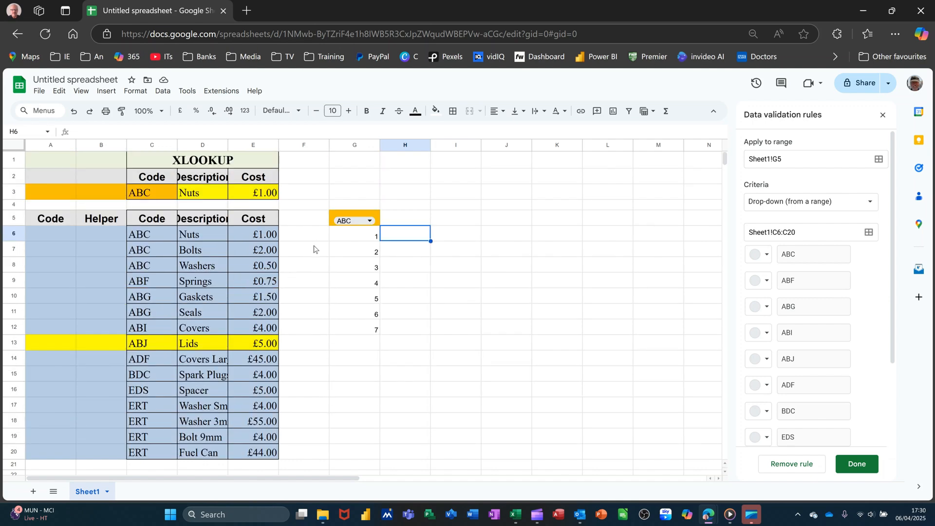
# Enter a COUNTIF formula in Helper cell B6 with the range C6:C6 and the criterion C6.
pyautogui.click(89, 236)
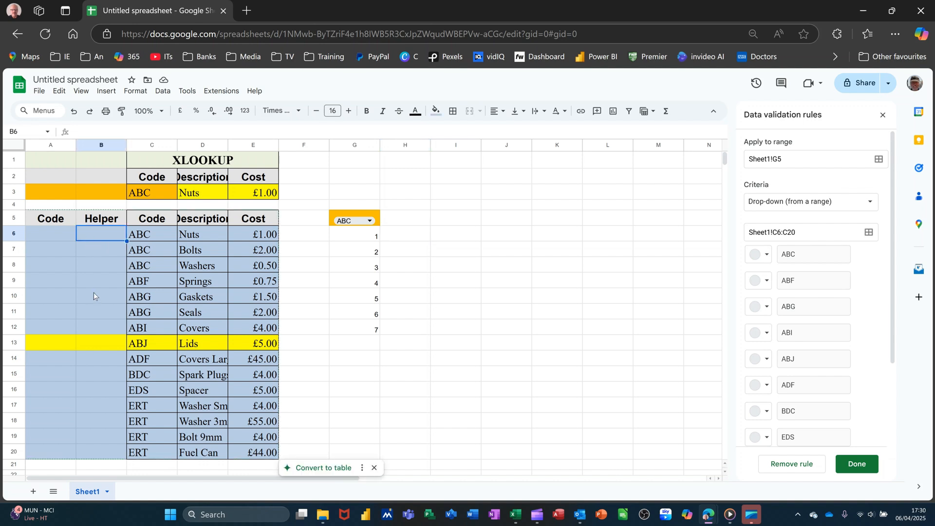
pyautogui.write('=cou')
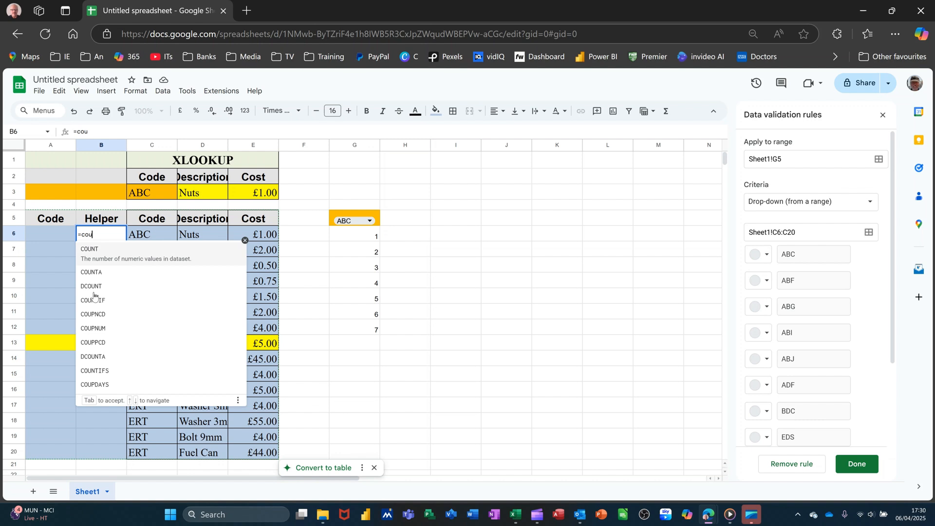
pyautogui.write('ntif(')
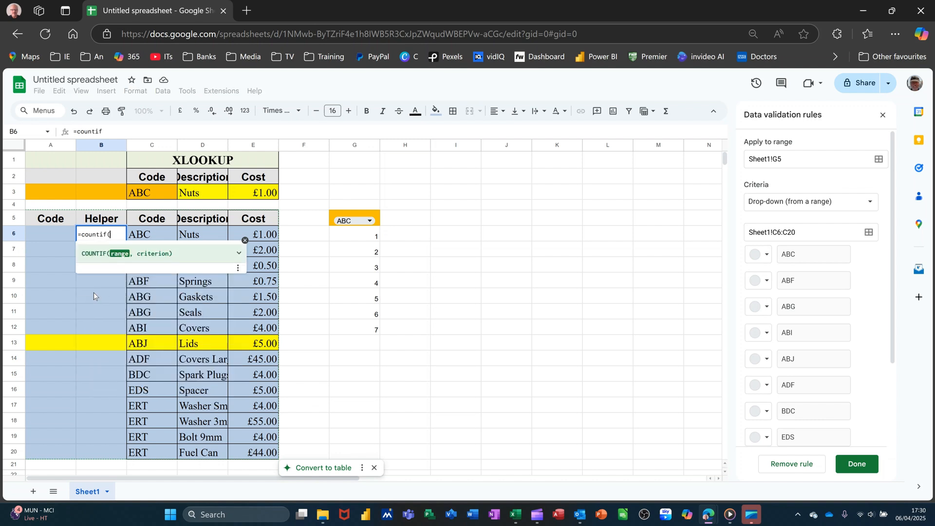
pyautogui.click(141, 237)
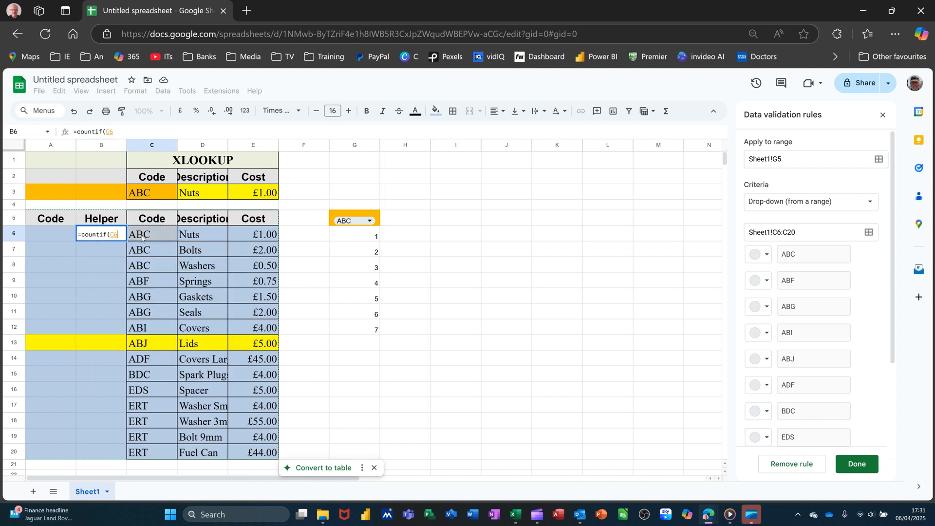
pyautogui.click(132, 134)
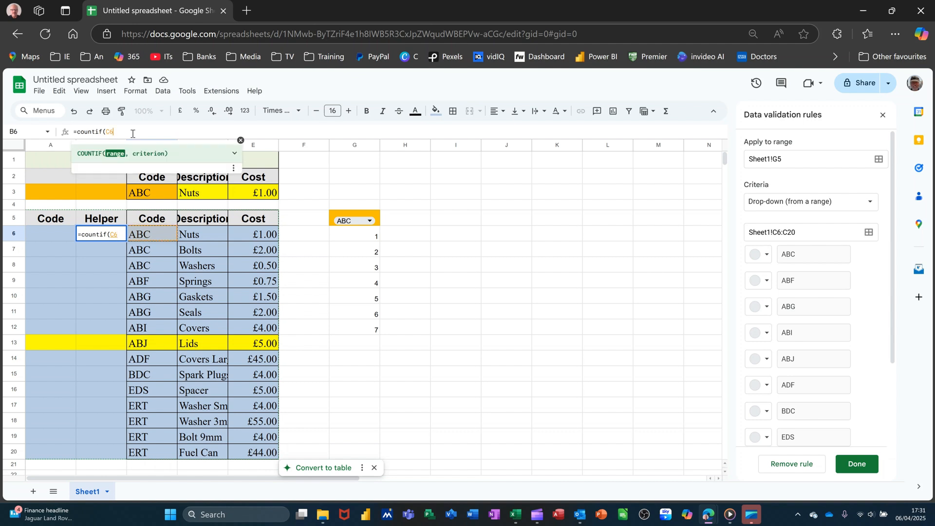
pyautogui.write(':c6,c')
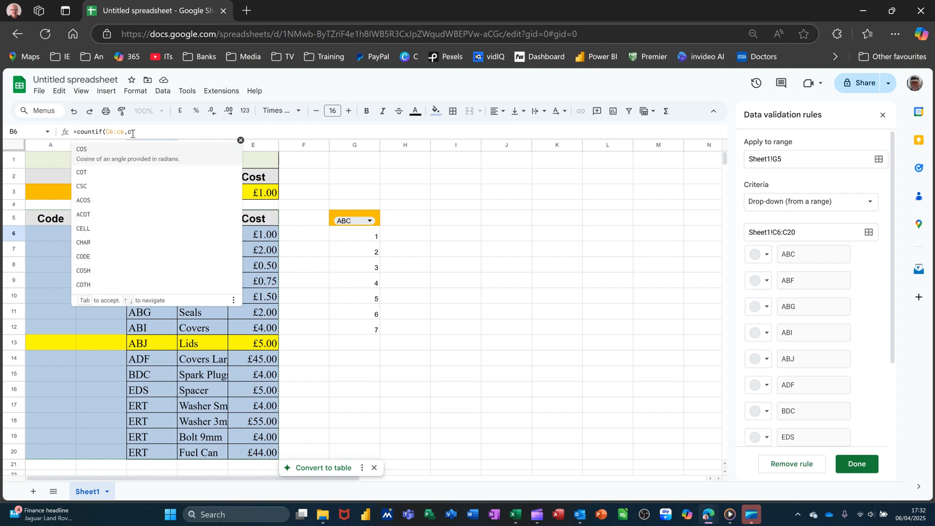
pyautogui.write('6')
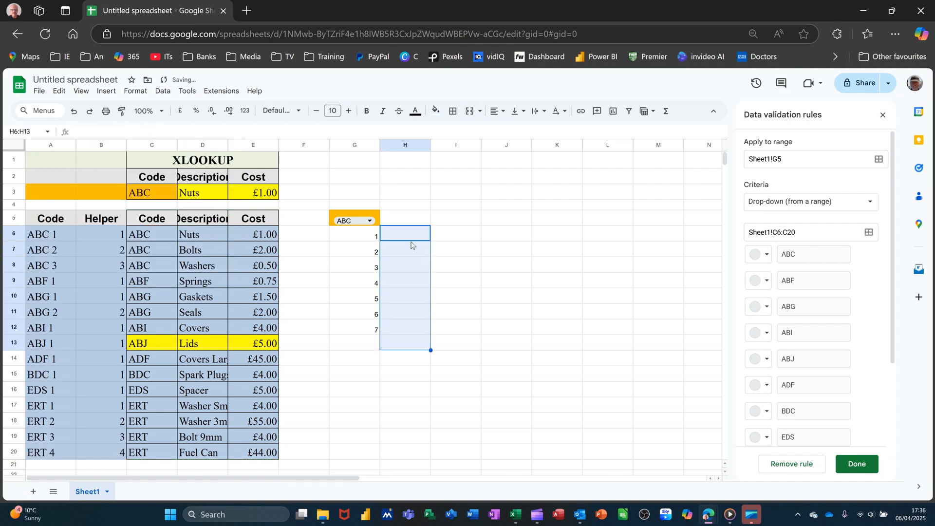
# Start a VLOOKUP formula in cell H6 with the search key $G$5&" "&G6, keeping the G5 reference absolute.
pyautogui.click(413, 235)
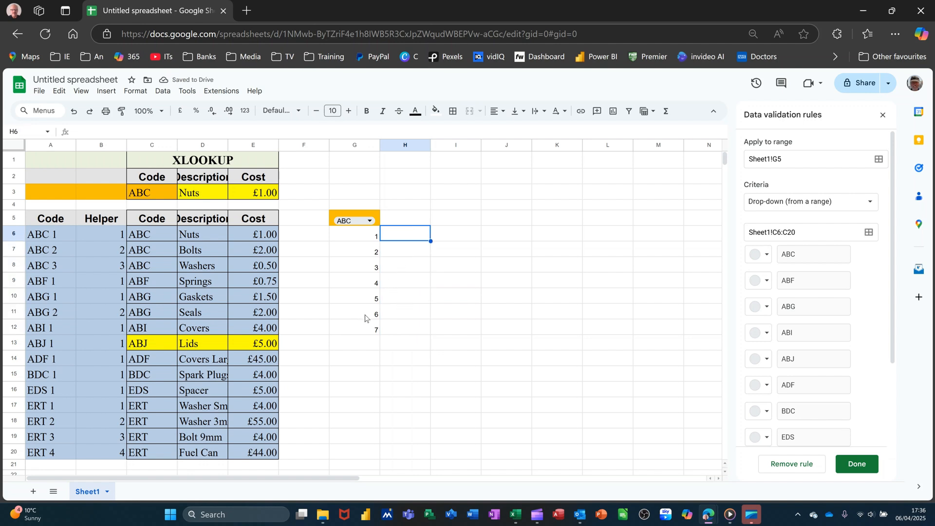
pyautogui.write('=')
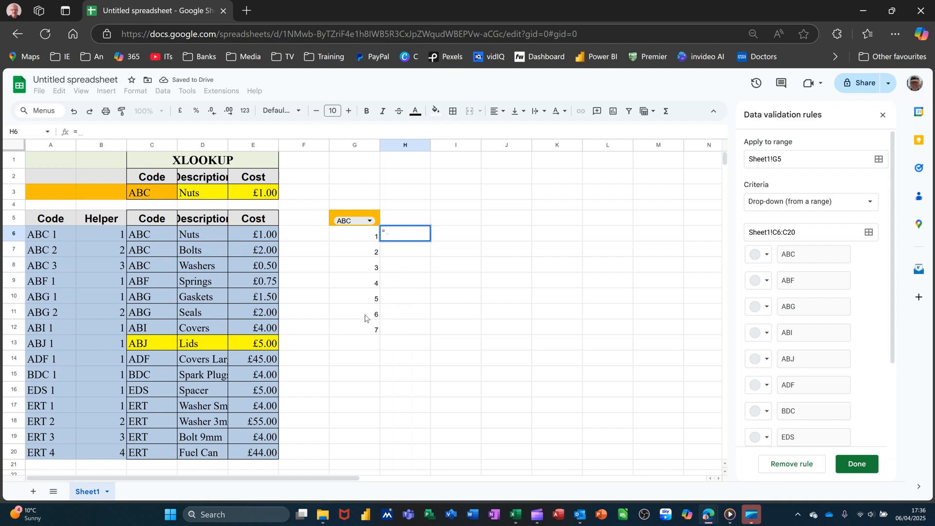
pyautogui.write('v1ooku')
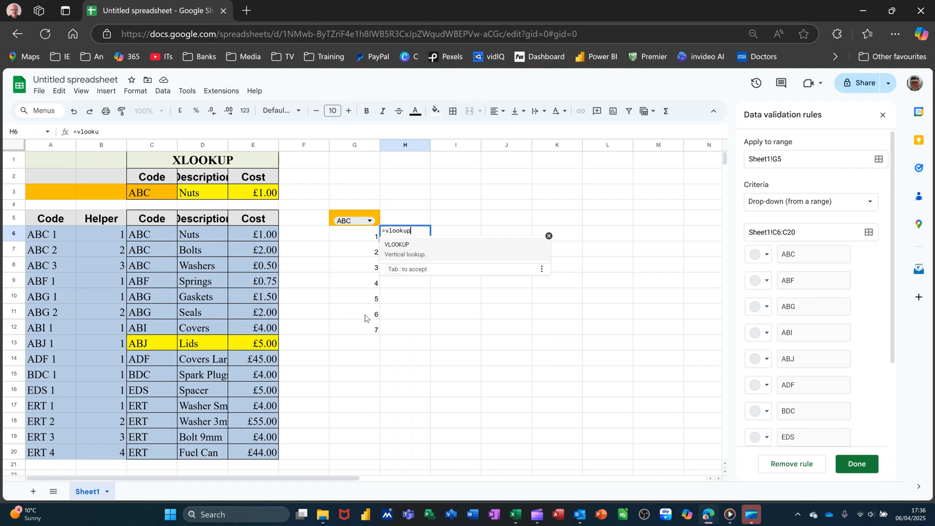
pyautogui.write('p(')
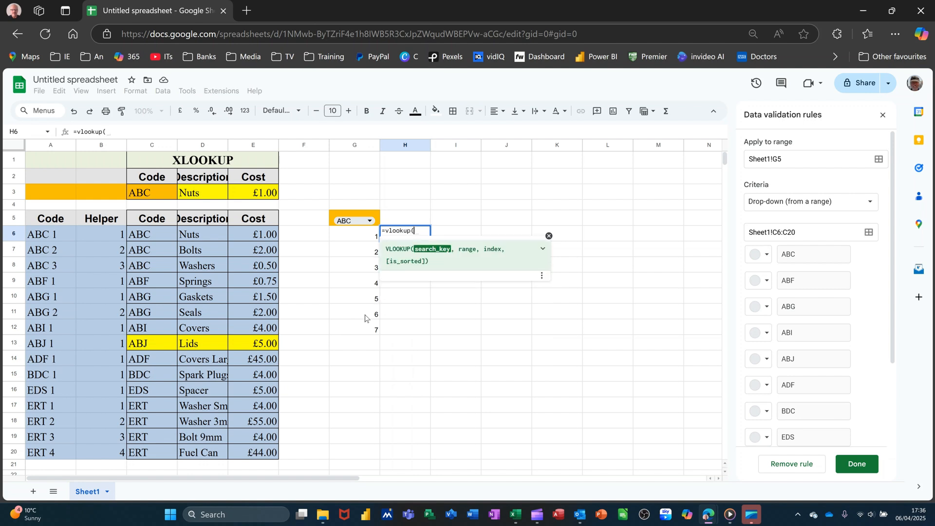
pyautogui.click(353, 219)
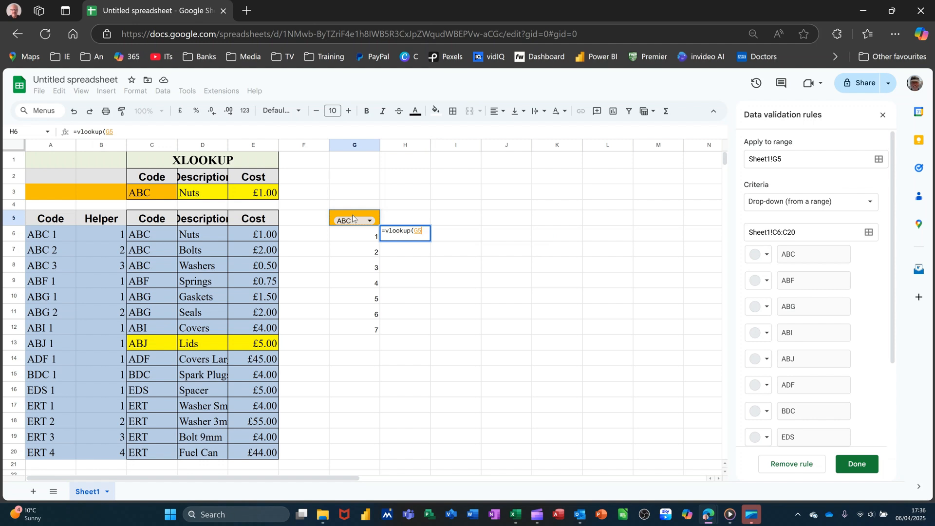
pyautogui.write('&" ')
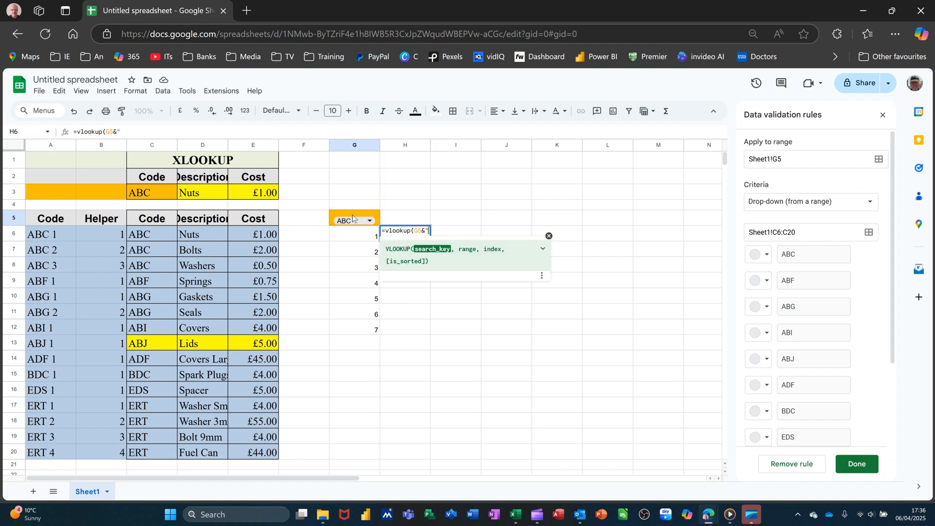
pyautogui.write('"&')
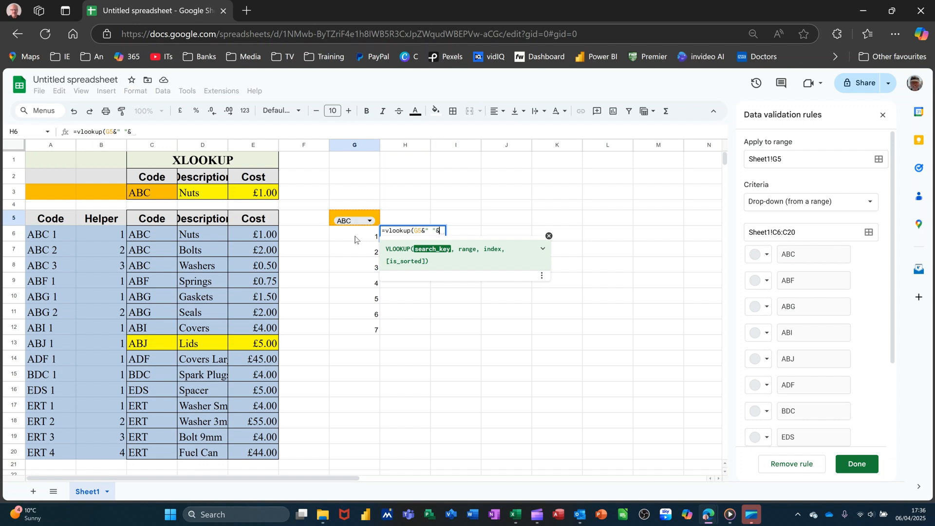
pyautogui.click(353, 237)
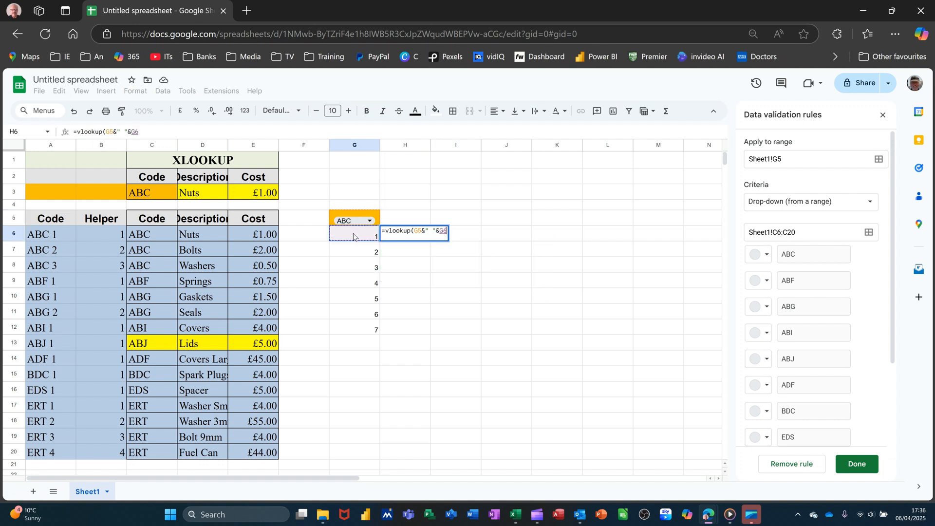
pyautogui.click(418, 230)
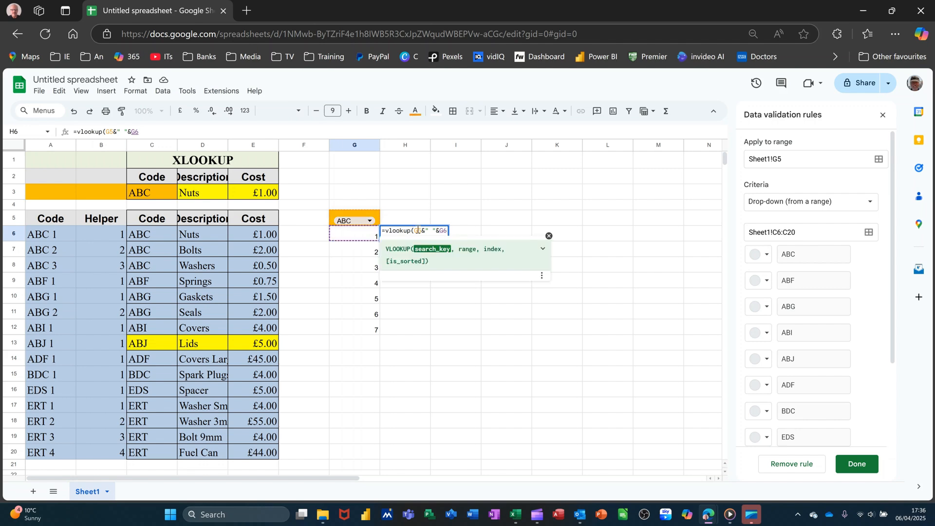
pyautogui.press('F4')
# Complete the VLOOKUP arguments in H6 with the range A6:E20, index 4 and 0 for an exact match.
pyautogui.click(192, 132)
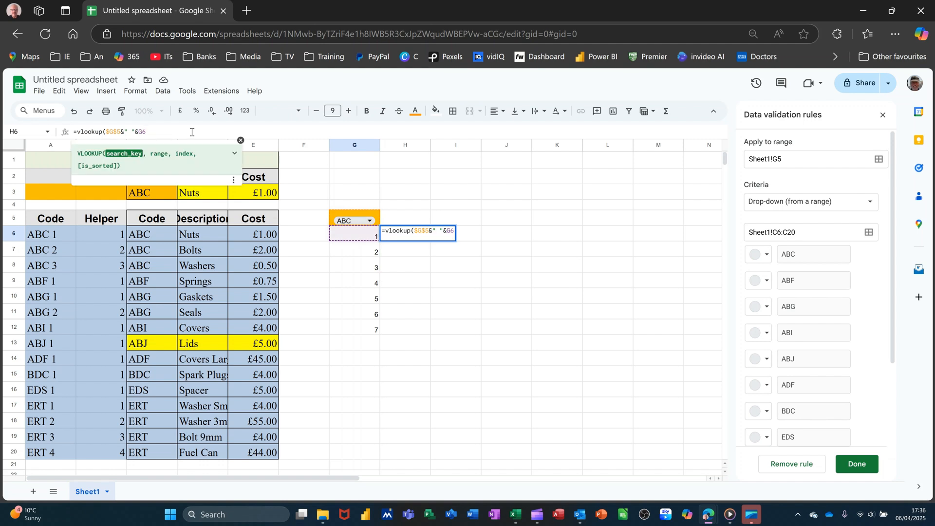
pyautogui.write(',')
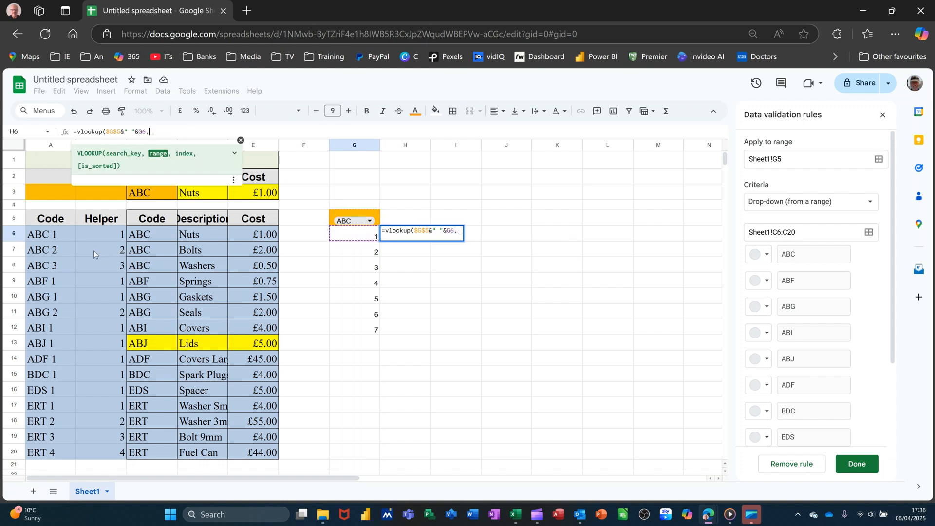
pyautogui.moveTo(42, 238); pyautogui.dragTo(251, 456)
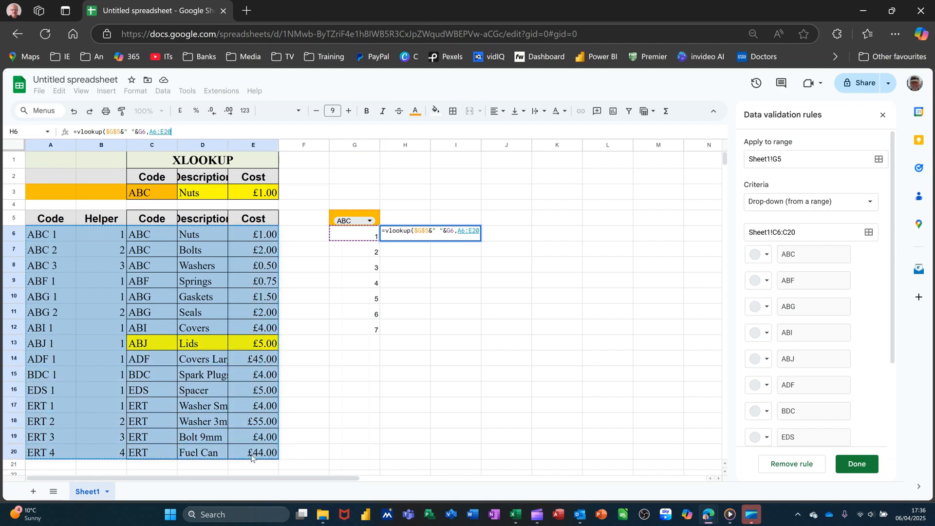
pyautogui.write(',')
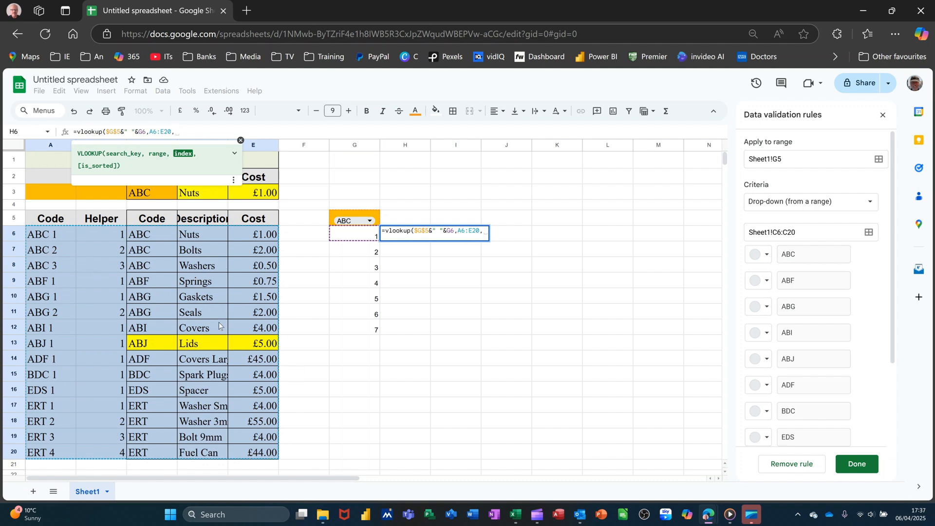
pyautogui.write('4,')
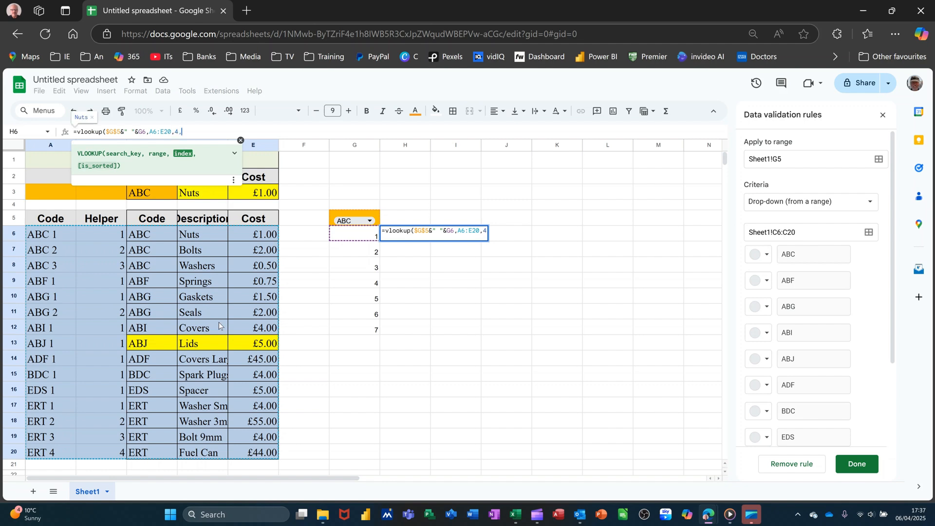
pyautogui.write('0)')
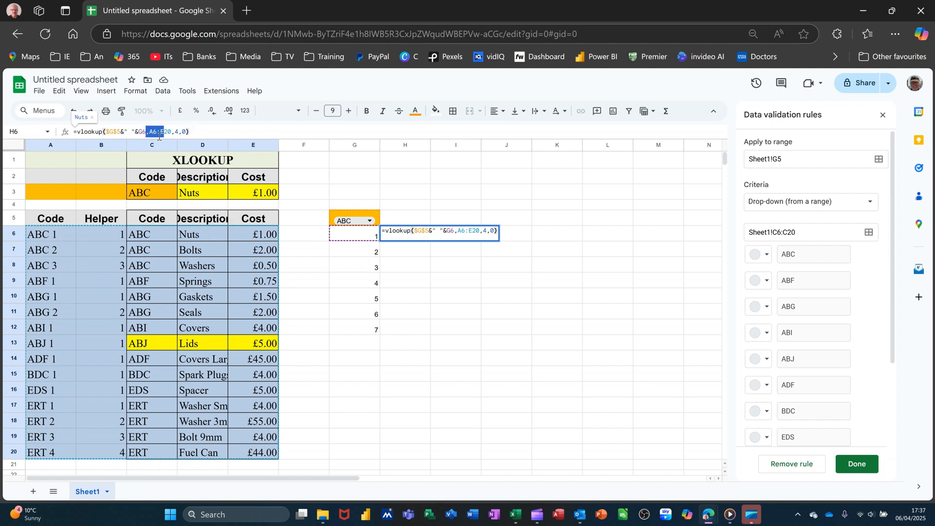
# Make the lookup range absolute as $A$6:$E$20 and commit the formula in H6.
pyautogui.click(160, 131)
pyautogui.moveTo(149, 131); pyautogui.dragTo(167, 132)
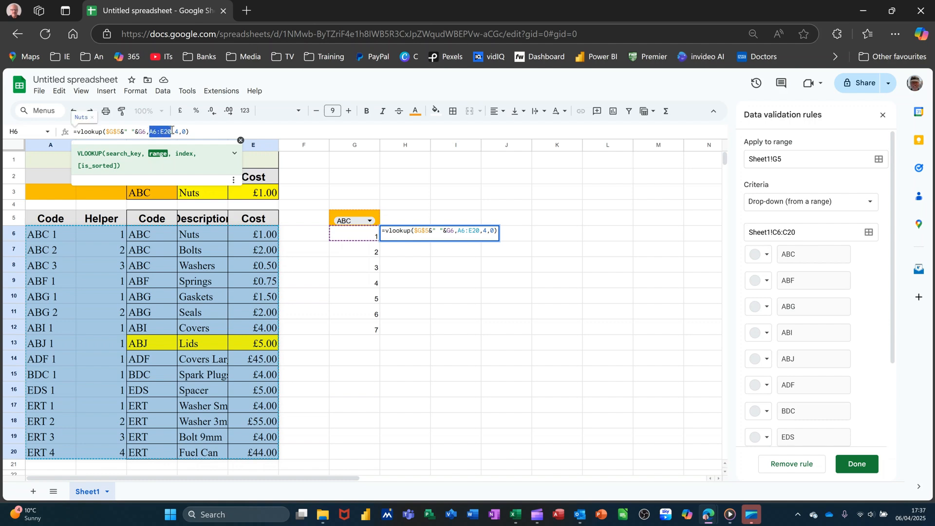
pyautogui.press('F4')
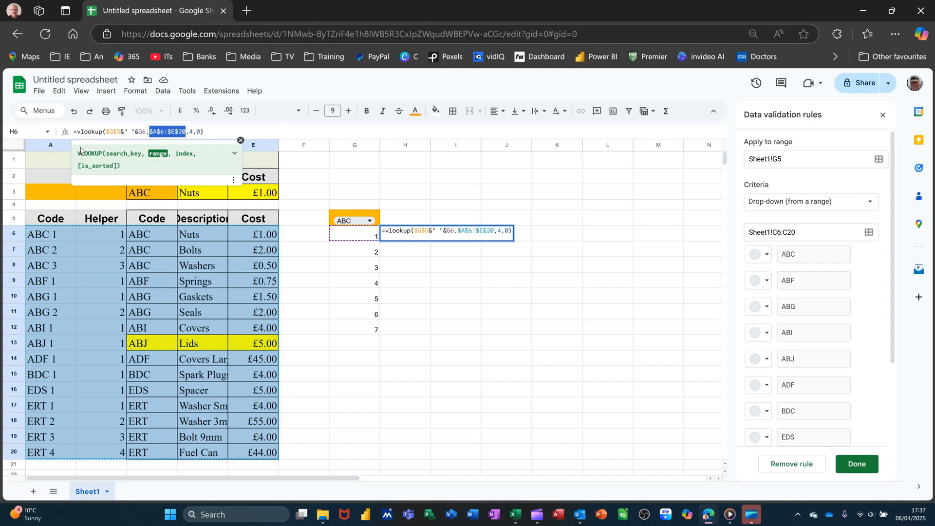
pyautogui.press('Return')
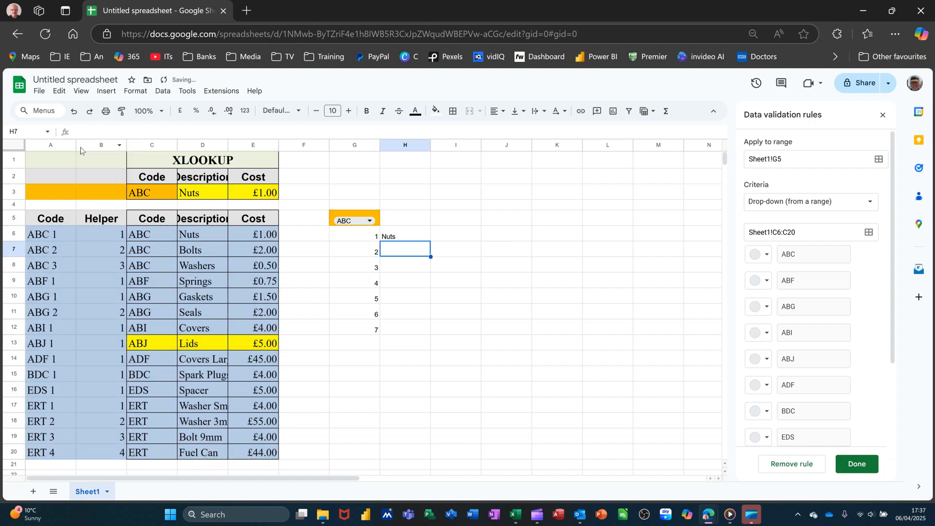
# Fill the VLOOKUP formula from H6 down to H12 alongside the number series.
pyautogui.click(418, 239)
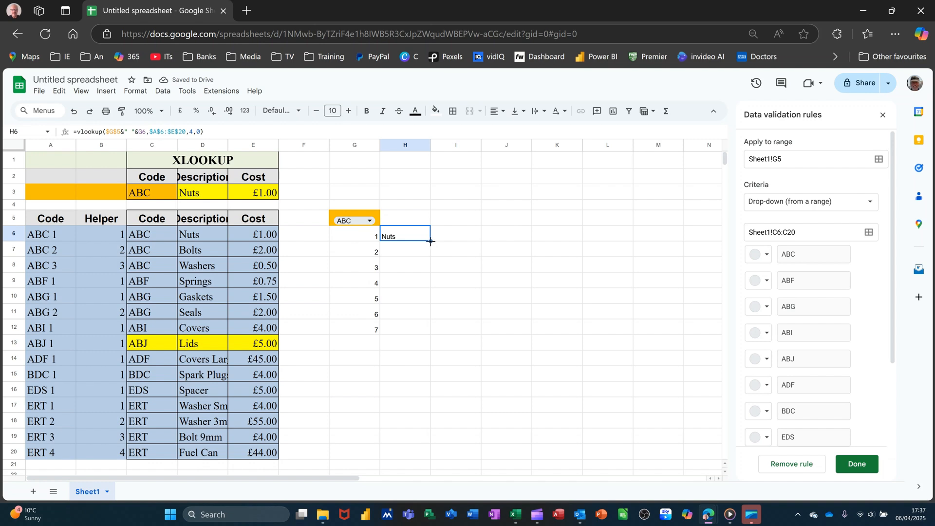
pyautogui.doubleClick(431, 241)
pyautogui.moveTo(387, 290)
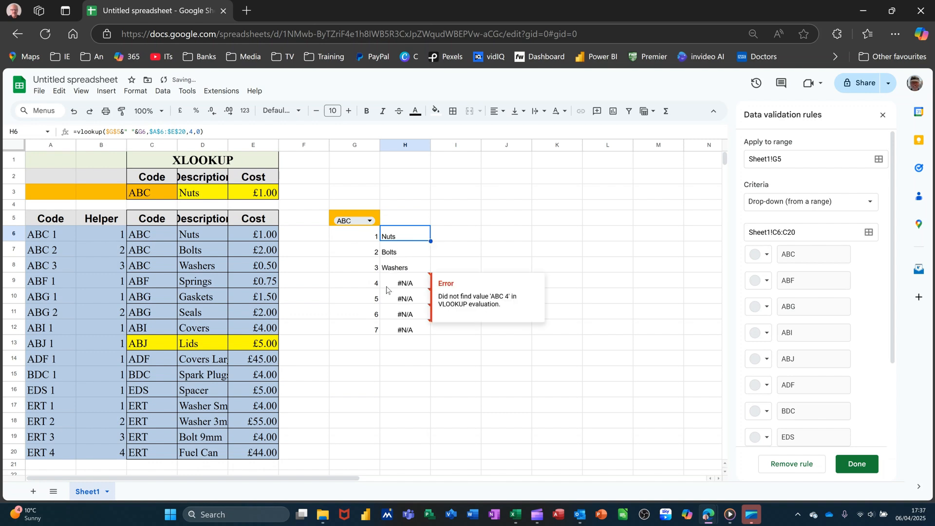
# Test the lookup by choosing ABF, ERT and finally ABC in the G5 drop-down.
pyautogui.click(367, 221)
pyautogui.click(360, 250)
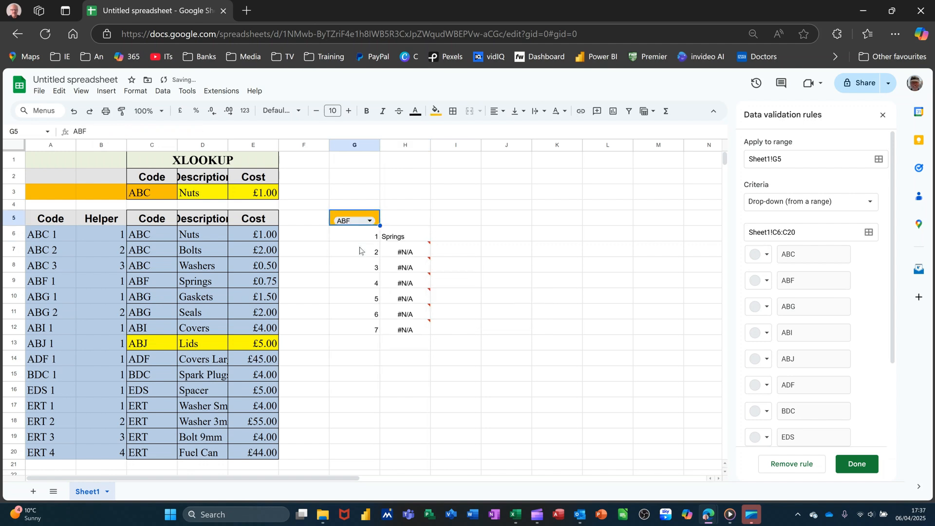
pyautogui.click(370, 221)
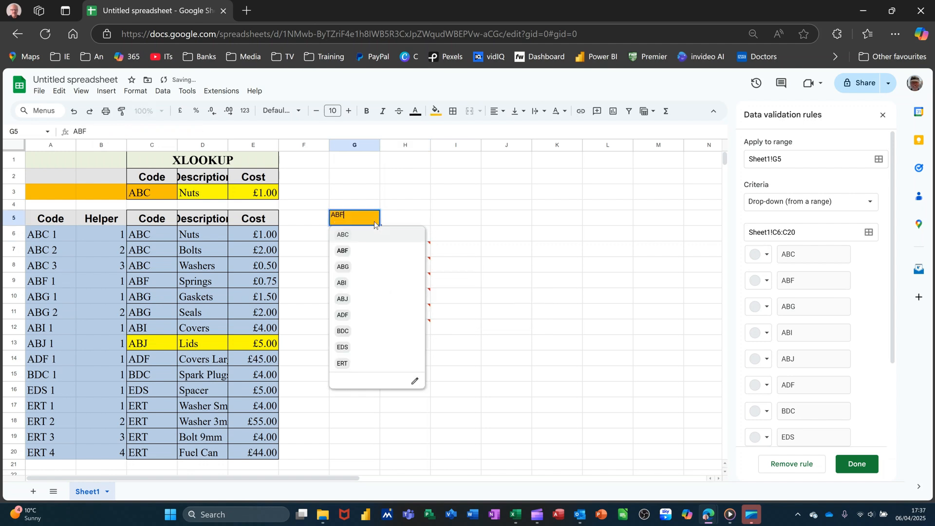
pyautogui.click(359, 364)
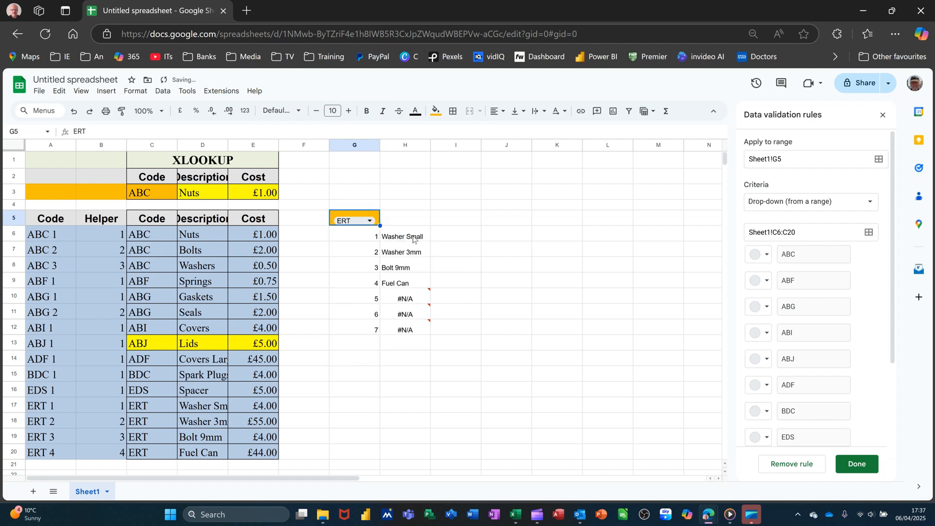
pyautogui.click(370, 221)
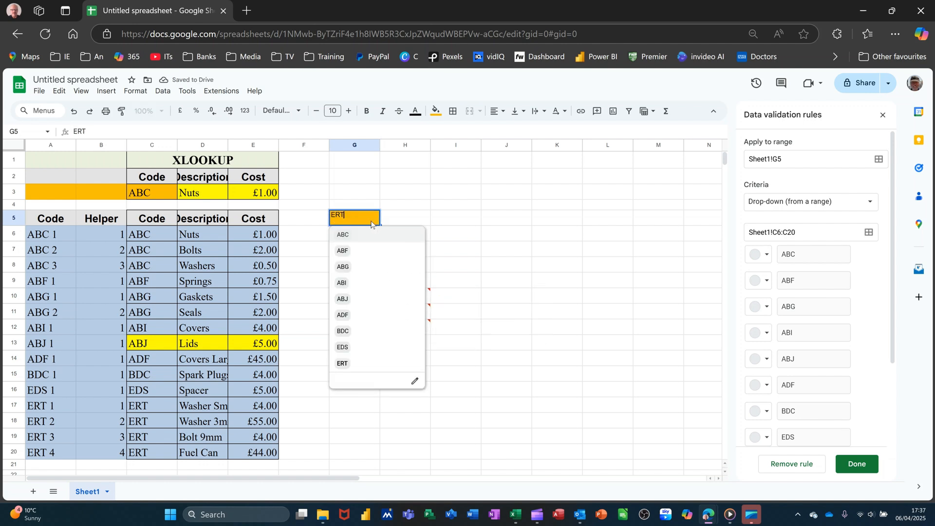
pyautogui.click(356, 235)
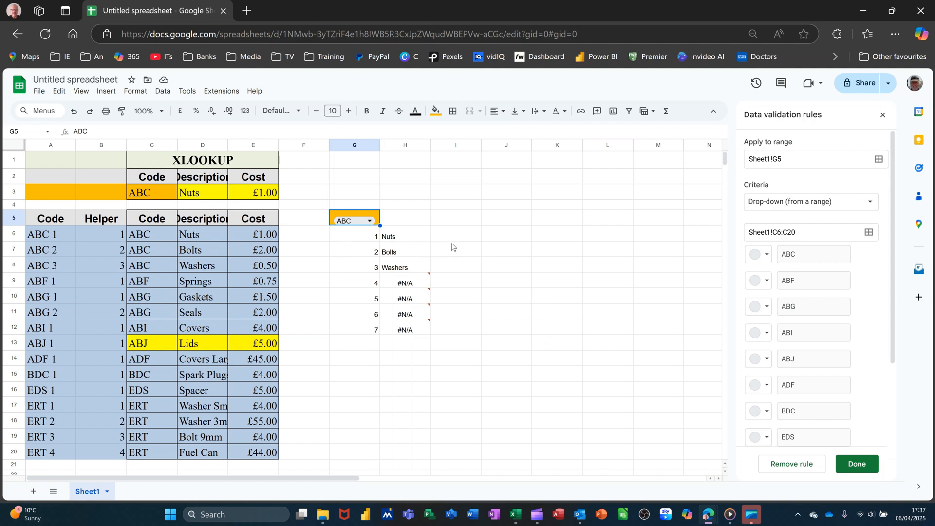
# Wrap the VLOOKUP formula in H6 in IFERROR with an empty string "" as the error value.
pyautogui.click(395, 238)
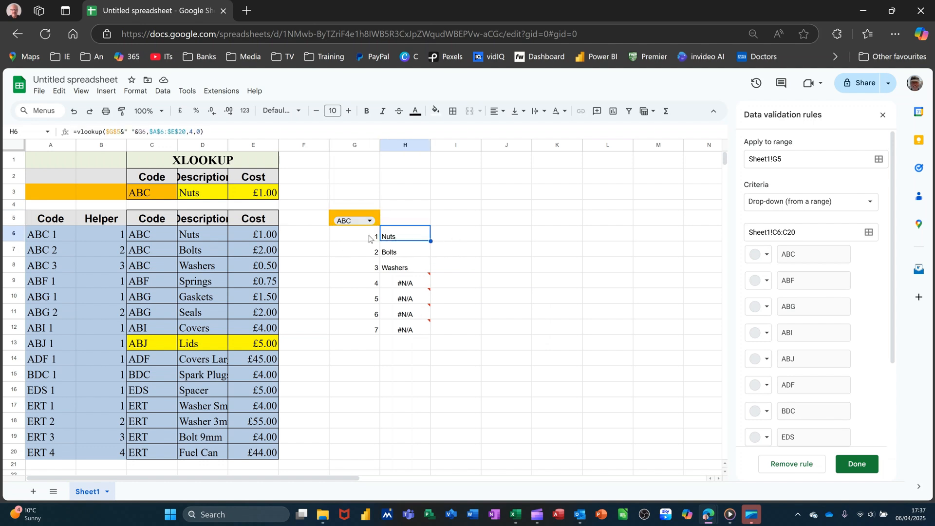
pyautogui.click(85, 133)
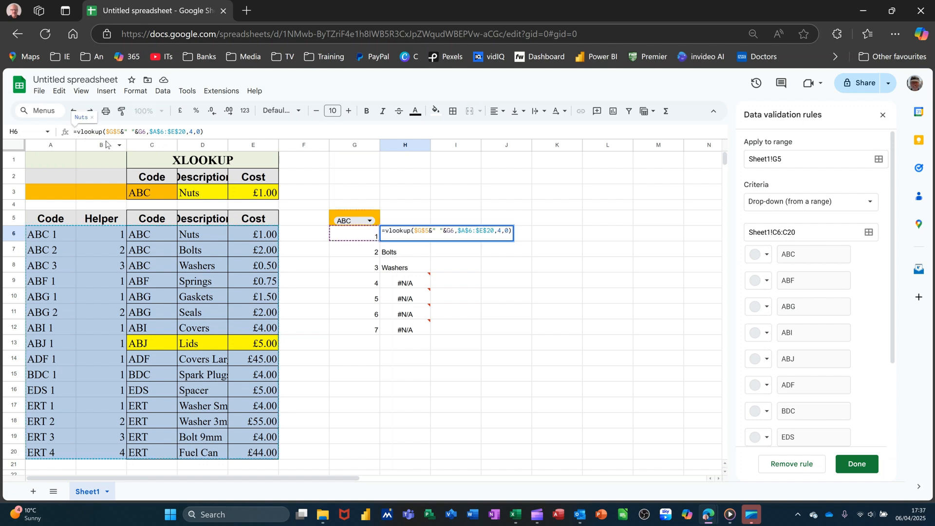
pyautogui.write('if')
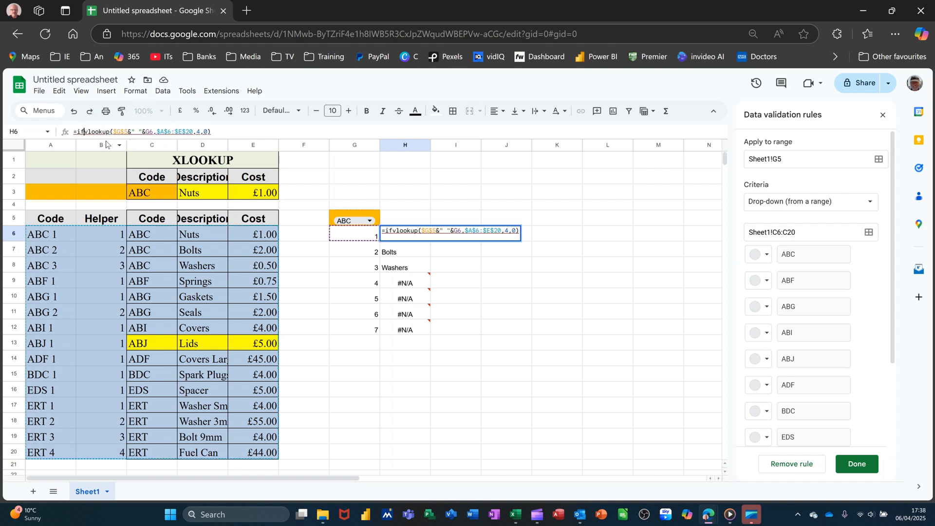
pyautogui.write('error(')
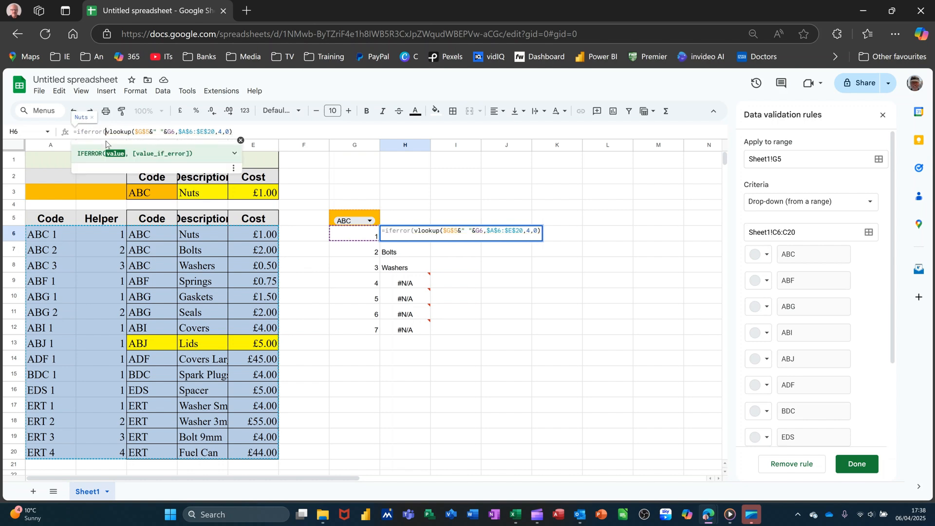
pyautogui.click(258, 133)
pyautogui.write(',')
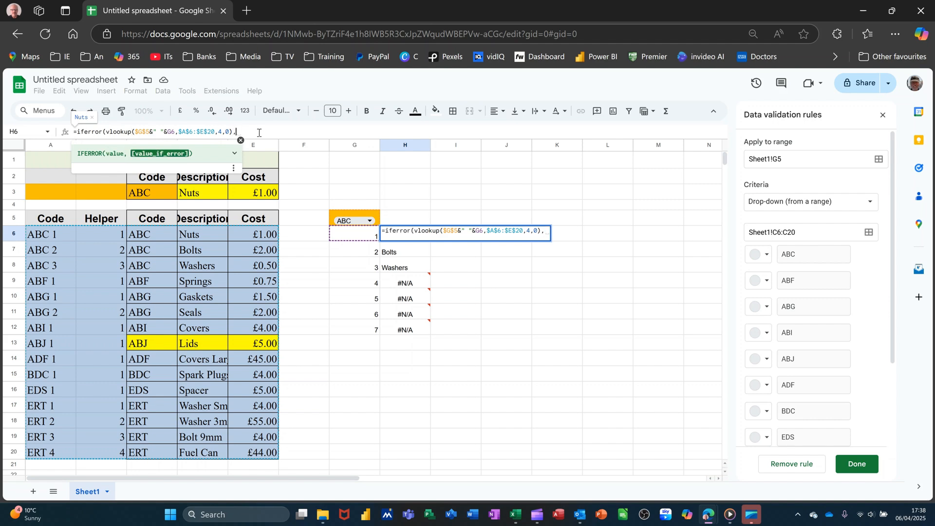
pyautogui.write('""')
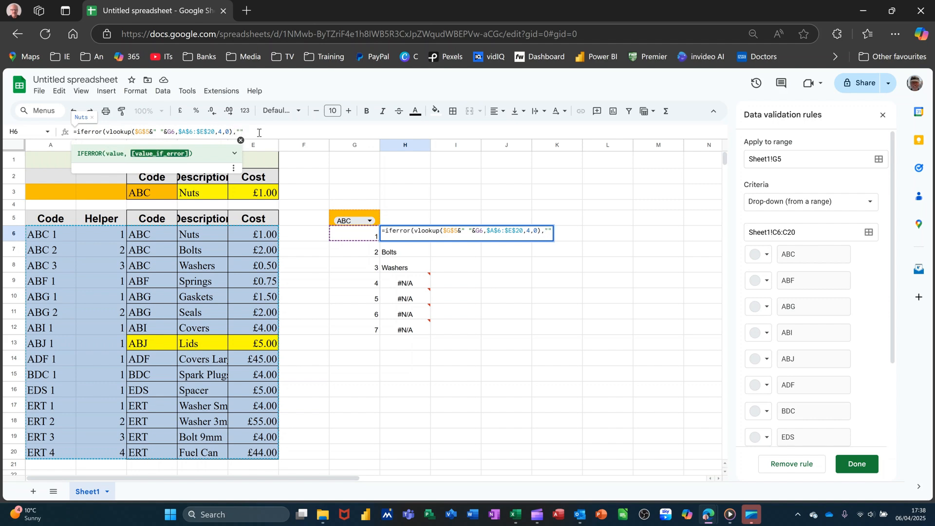
pyautogui.write(')')
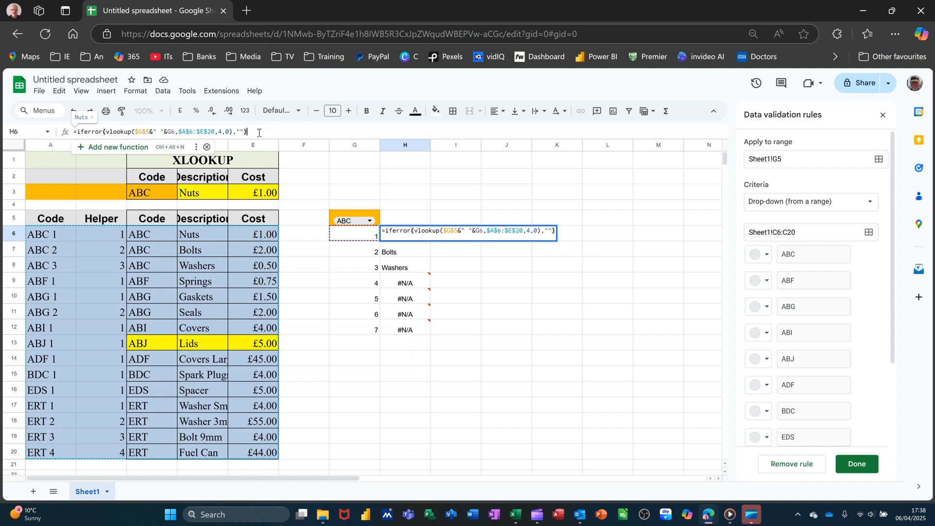
pyautogui.press('Return')
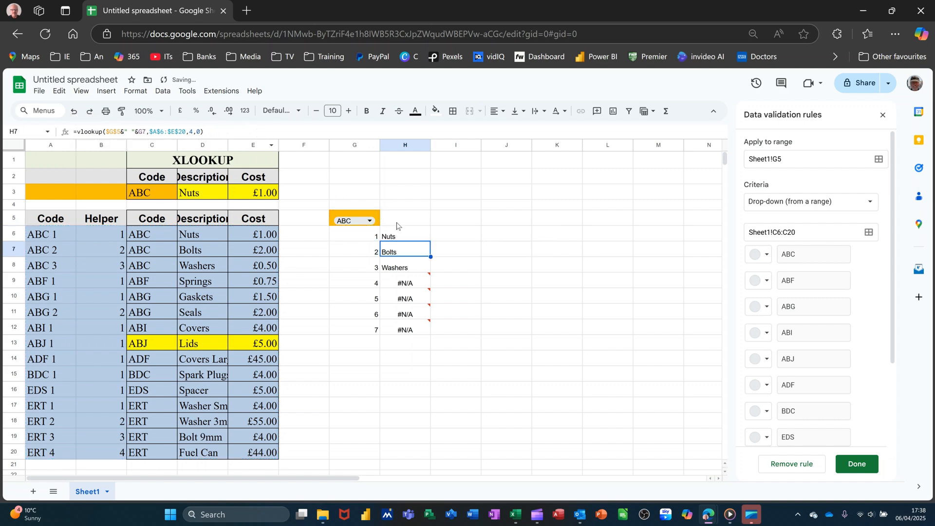
# Fill the IFERROR formula from H6 down to H12 and choose ERT in the G5 drop-down.
pyautogui.click(414, 235)
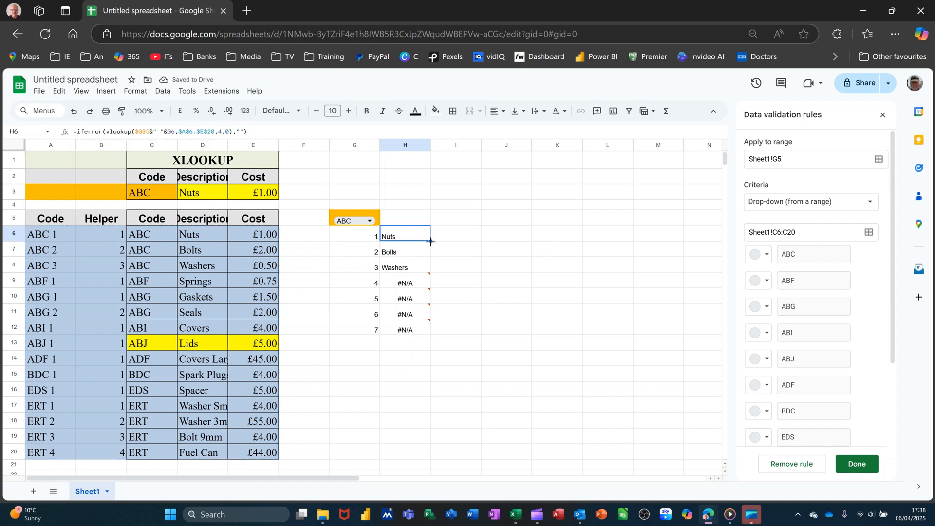
pyautogui.moveTo(431, 242); pyautogui.dragTo(427, 327)
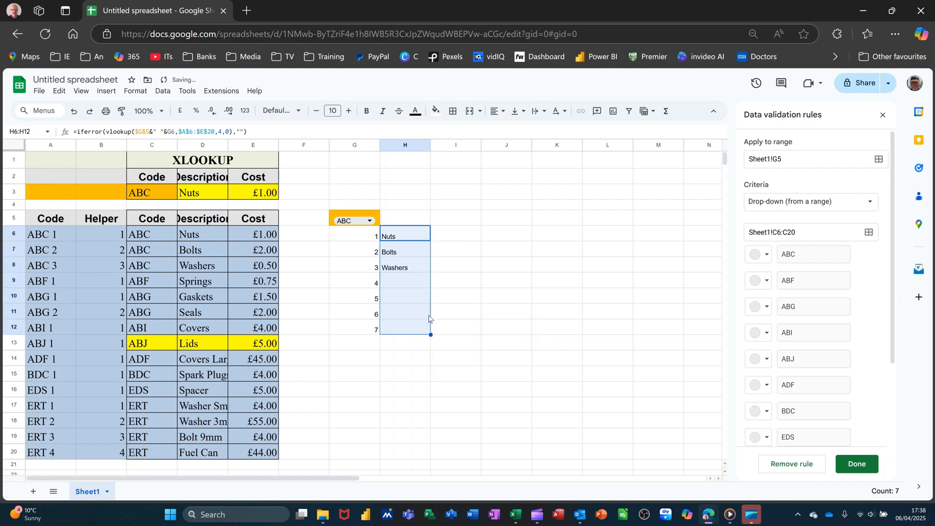
pyautogui.click(368, 221)
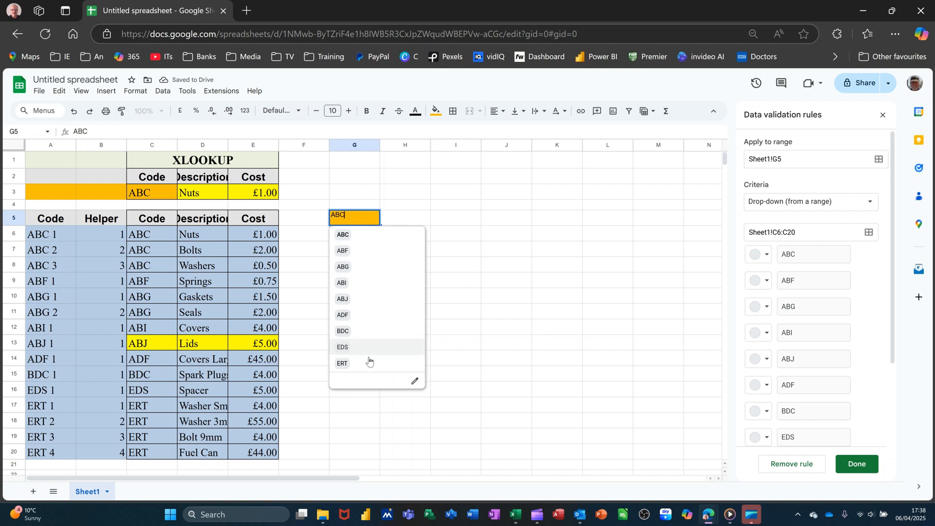
pyautogui.click(347, 370)
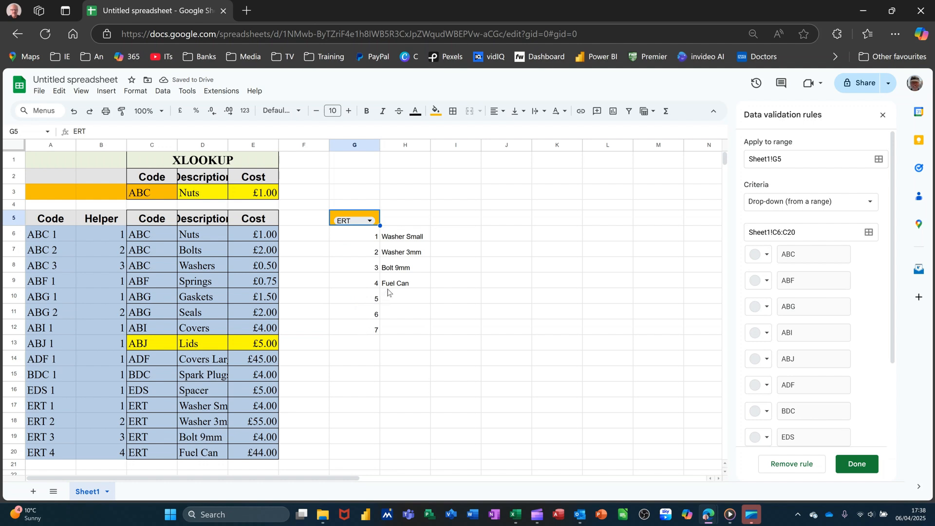
pyautogui.click(407, 243)
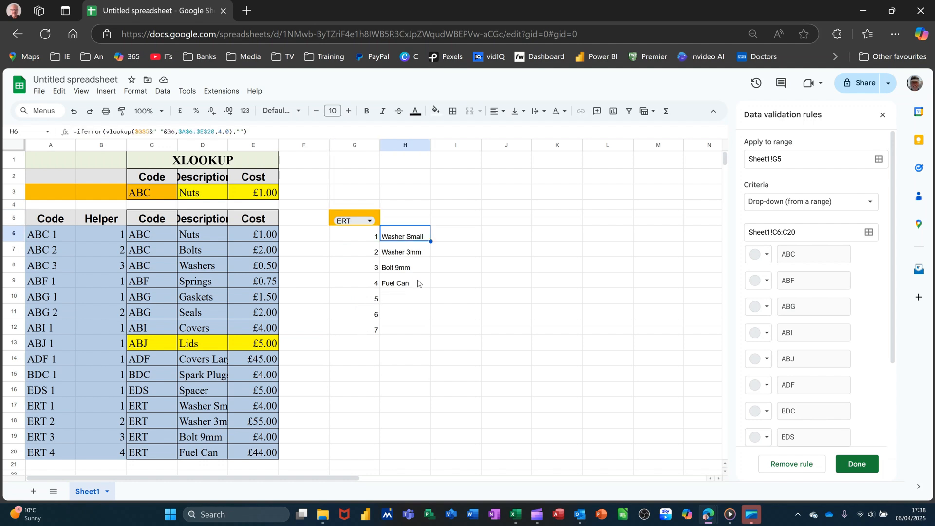